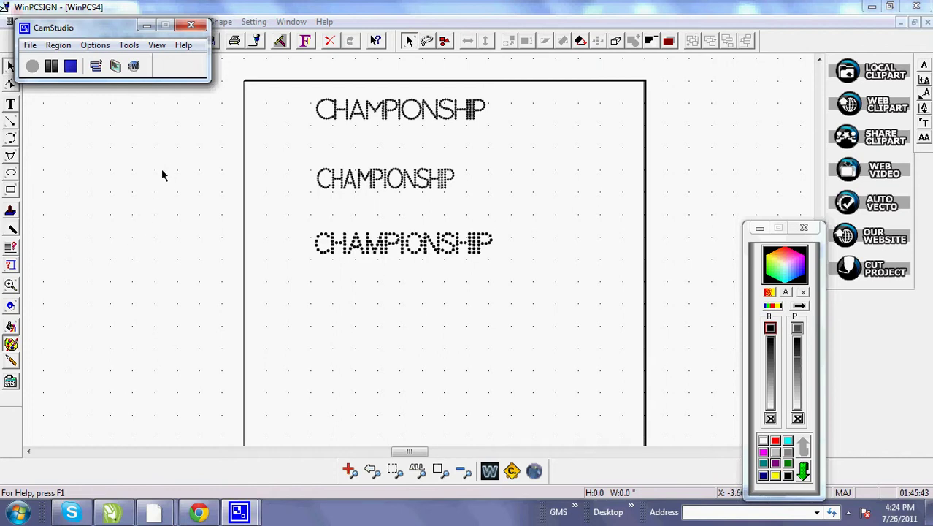
- Set the top CHAMPIONSHIP word's font height to 2 inches and nudge it into place
left_click(388, 111)
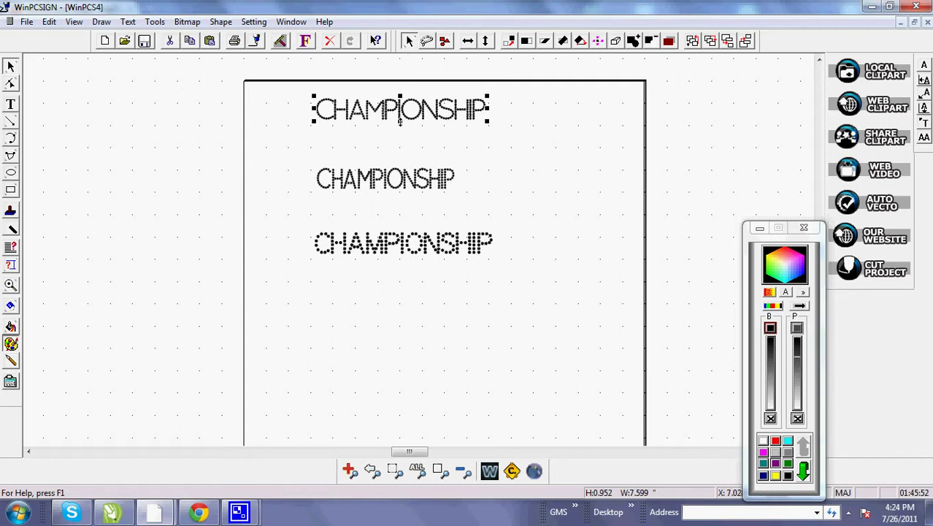
left_click(305, 41)
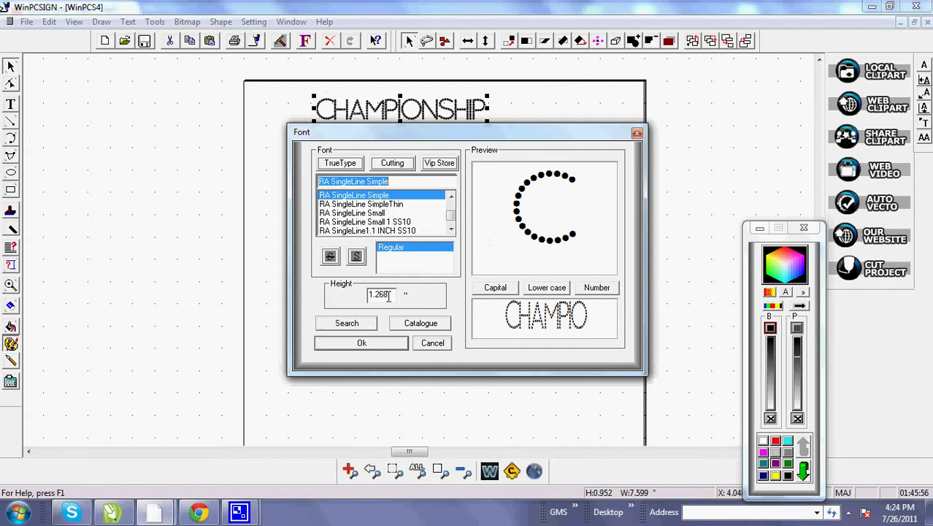
left_click_drag(392, 295, 330, 292)
type("2")
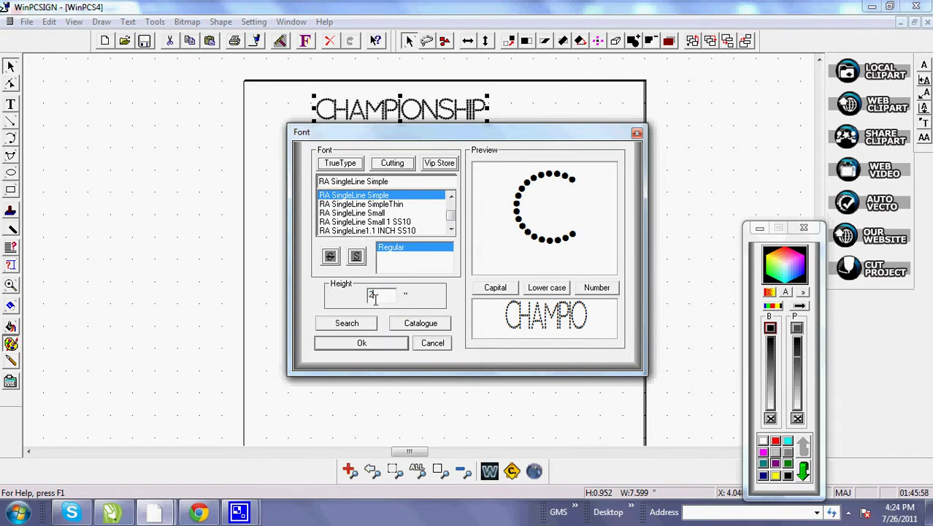
left_click(375, 344)
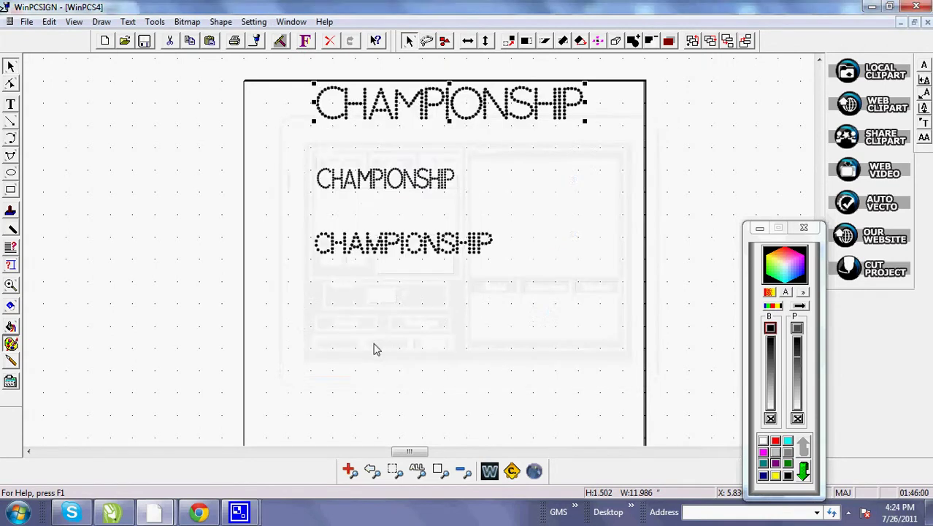
left_click_drag(445, 106, 438, 113)
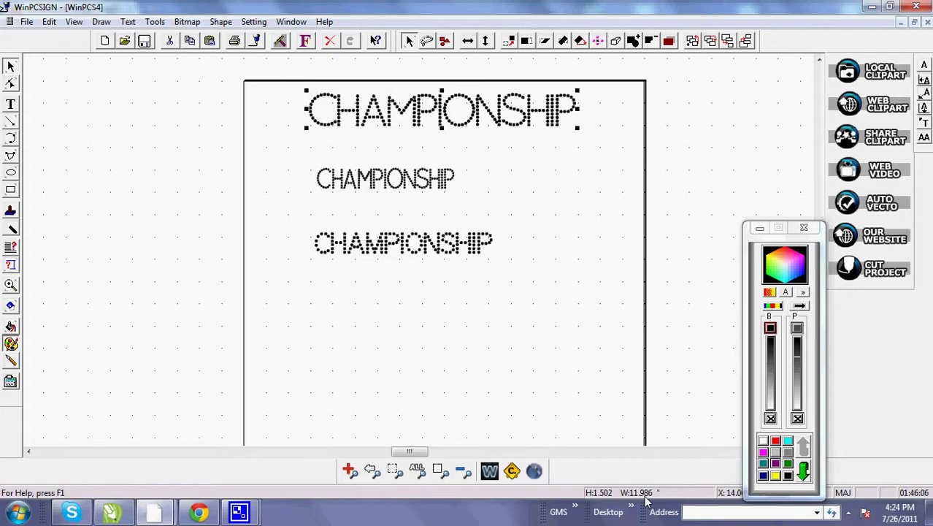
left_click(418, 188)
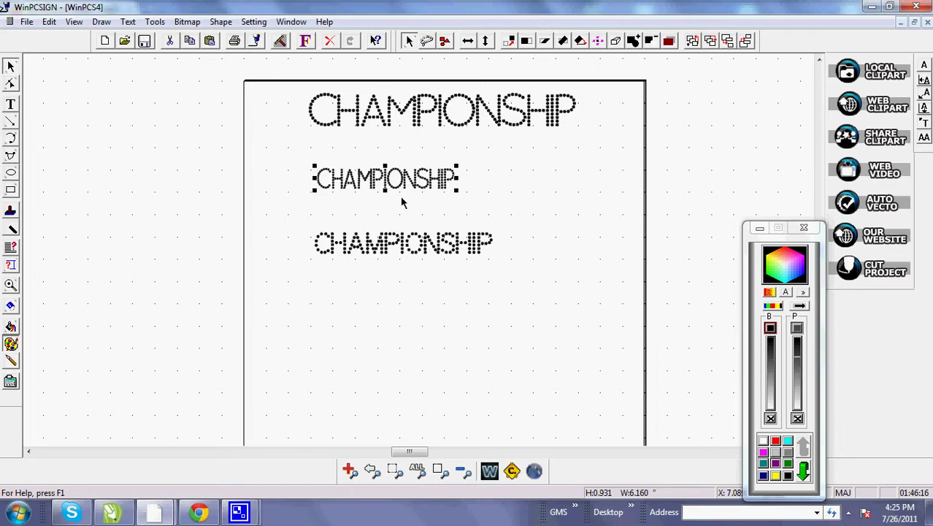
- Enlarge the second CHAMPIONSHIP word, then make the third 1.35 inches tall and move it under the second
left_click(305, 40)
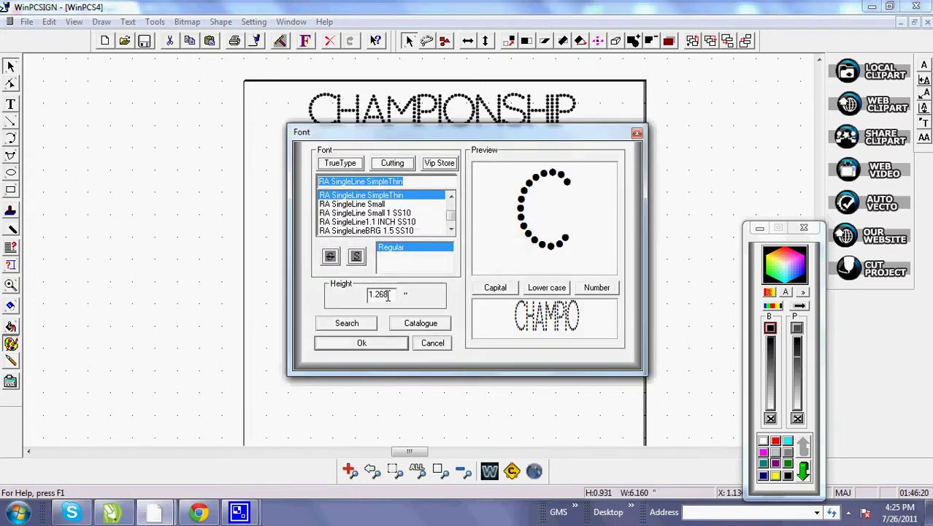
left_click(356, 343)
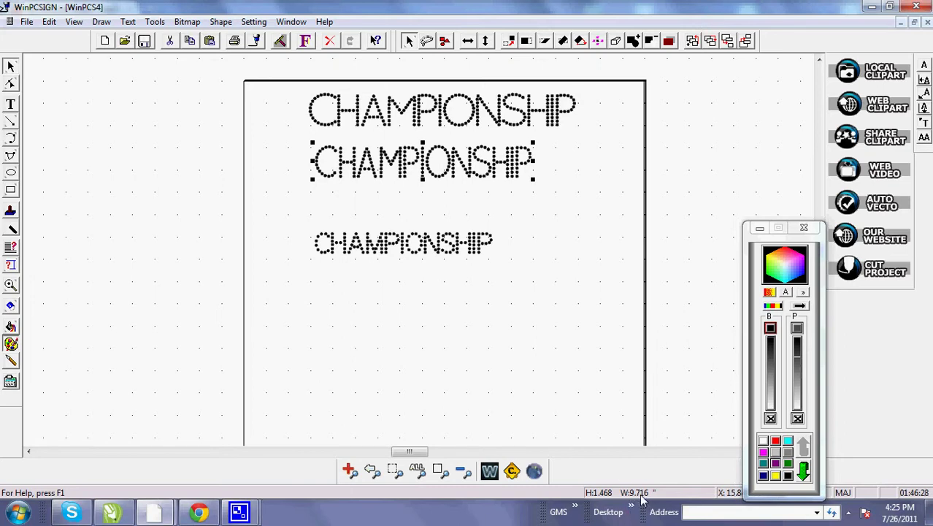
left_click(385, 243)
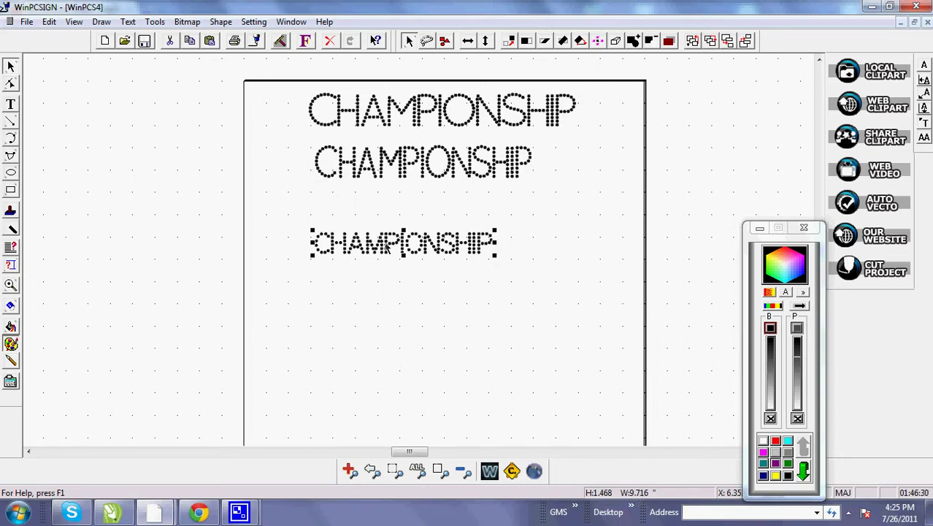
left_click(306, 42)
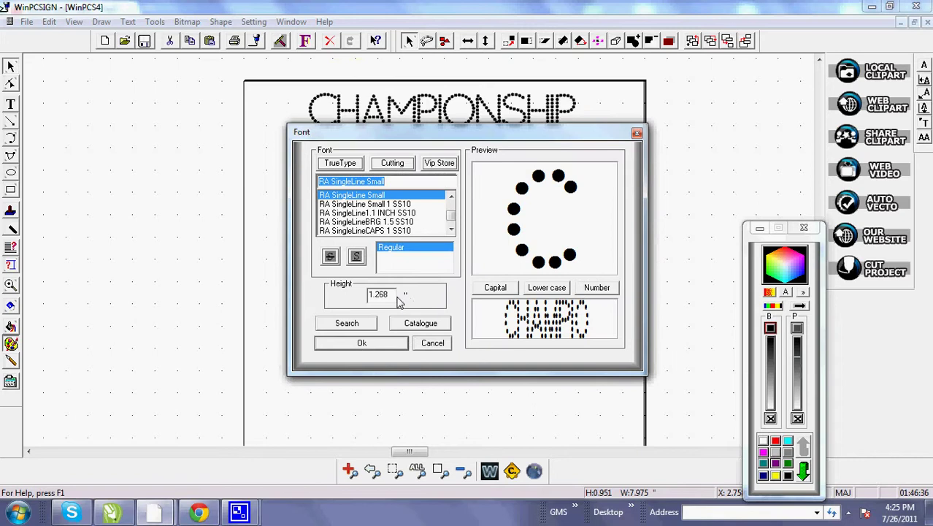
left_click_drag(392, 295, 312, 303)
type("1.35")
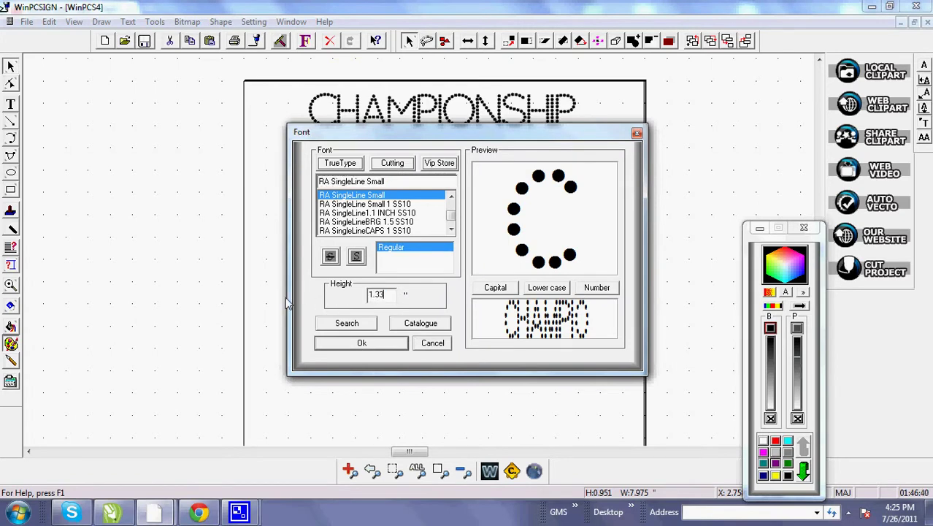
key("Return")
left_click_drag(389, 246, 408, 219)
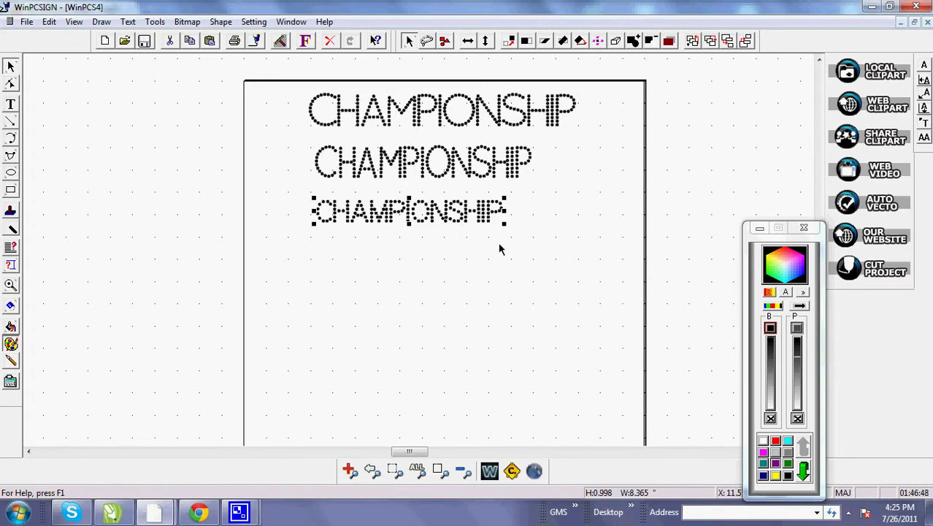
left_click(298, 264)
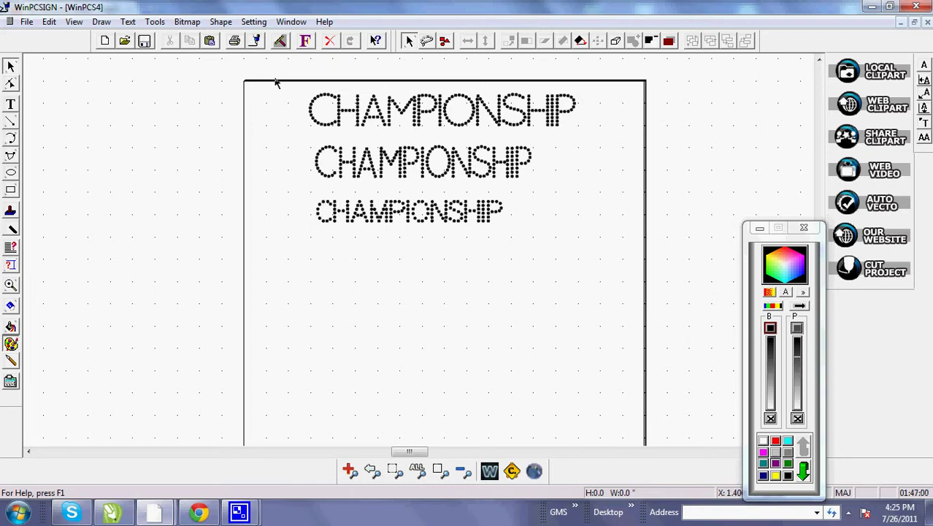
- Copy all three dotted CHAMPIONSHIP lines with Edit > Duplicate and drop the copies below the originals
left_click_drag(274, 79, 506, 251)
left_click(49, 22)
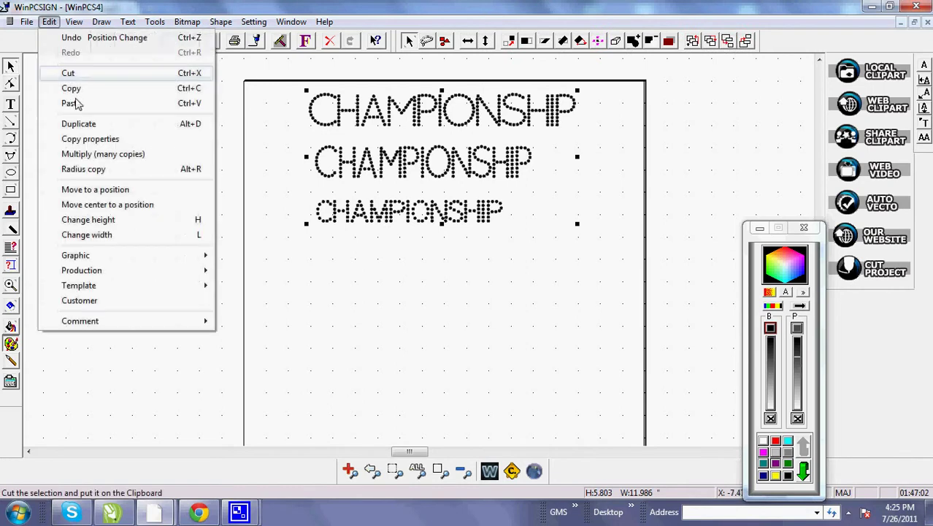
left_click(73, 121)
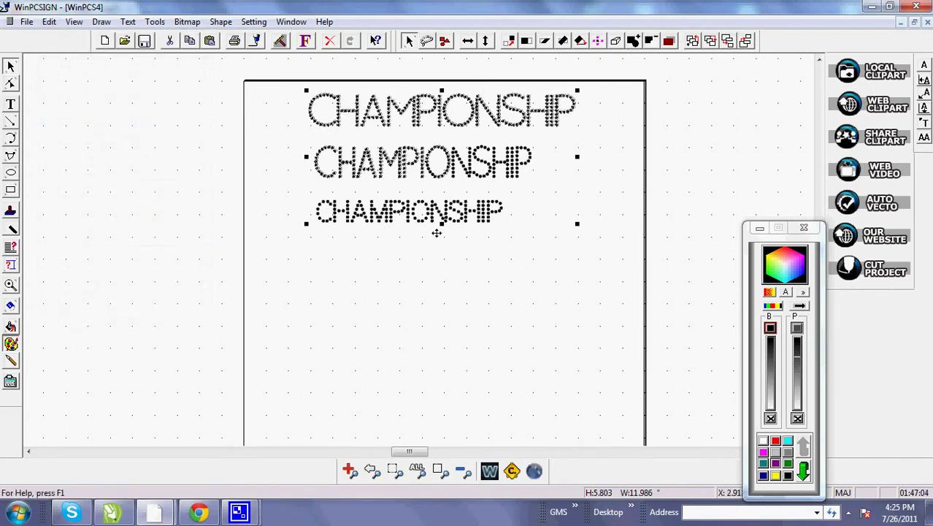
left_click(443, 319)
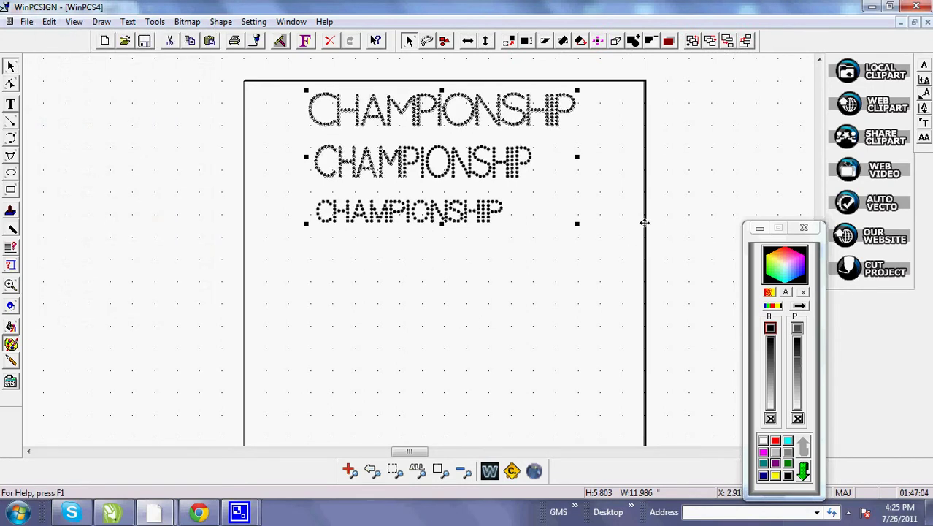
left_click(684, 158)
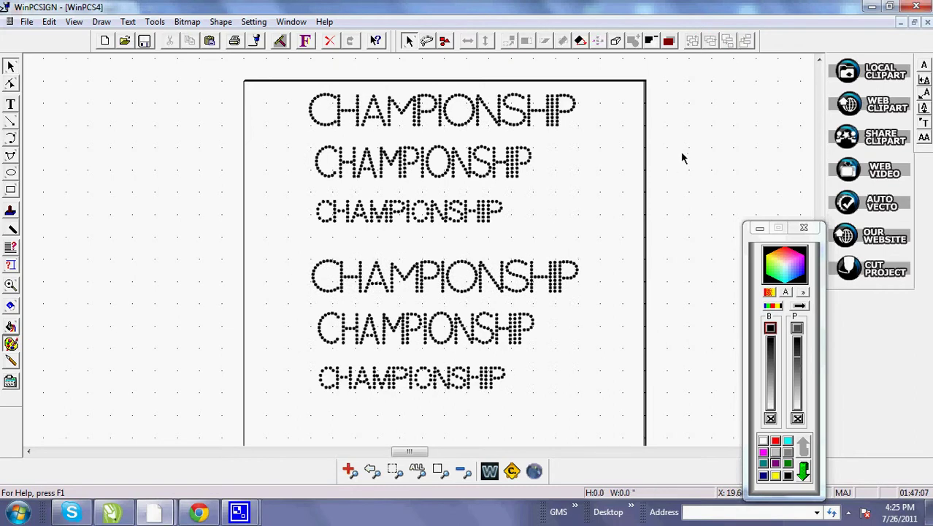
- Reduce the first copied (fourth) CHAMPIONSHIP line's font height to 1
left_click(333, 267)
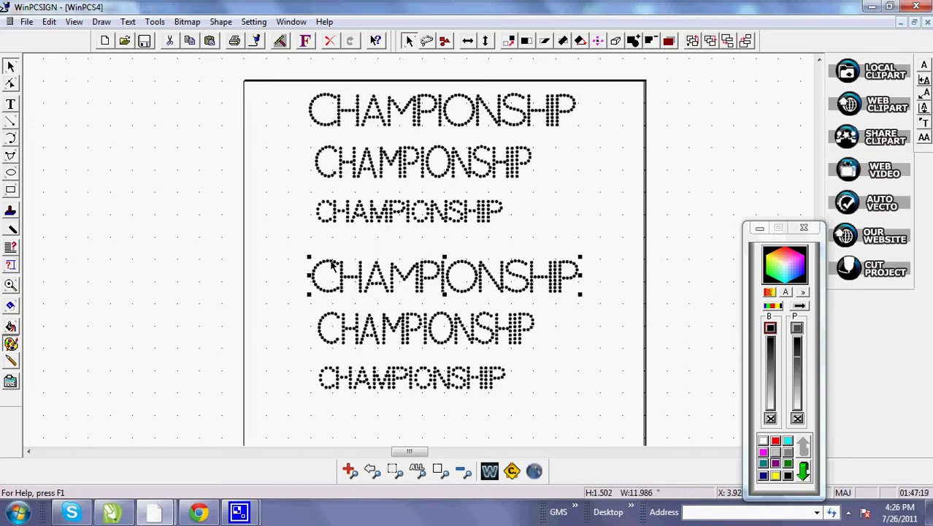
left_click(305, 41)
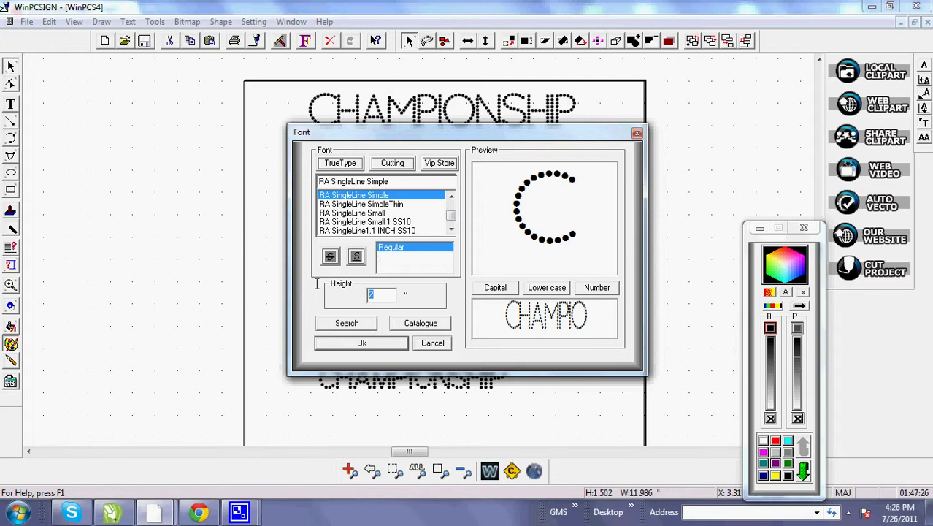
type("1.75")
key("Return")
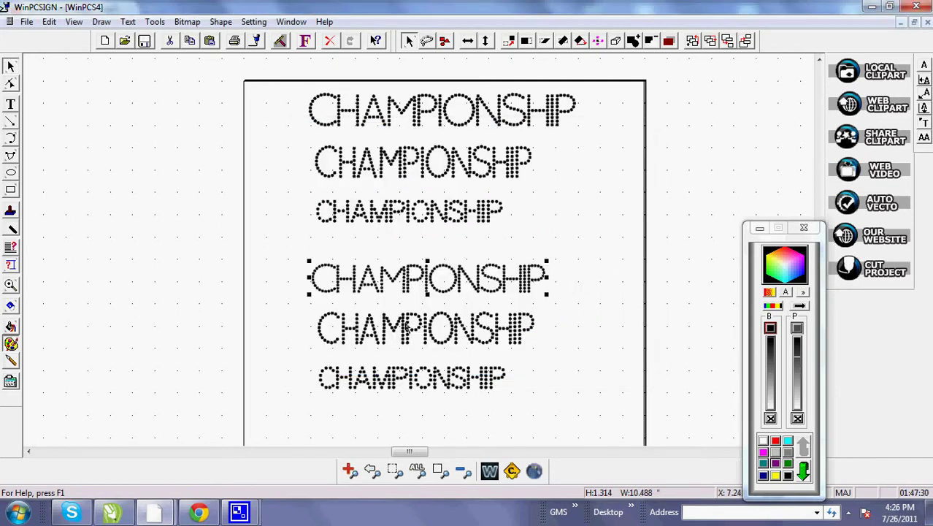
- Set the fifth CHAMPIONSHIP line's font height to 1.7 inches
left_click(408, 325)
left_click(306, 40)
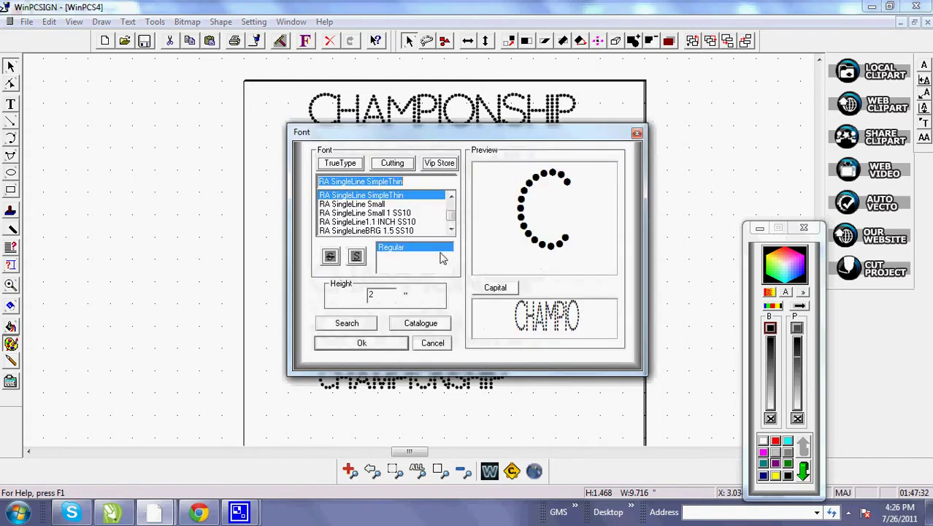
double_click(387, 295)
type("1.")
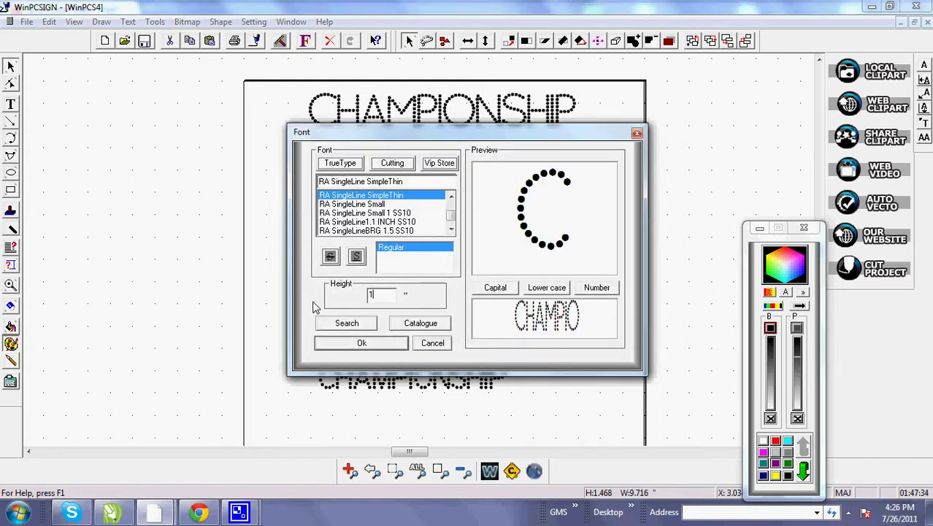
type("75")
left_click(354, 346)
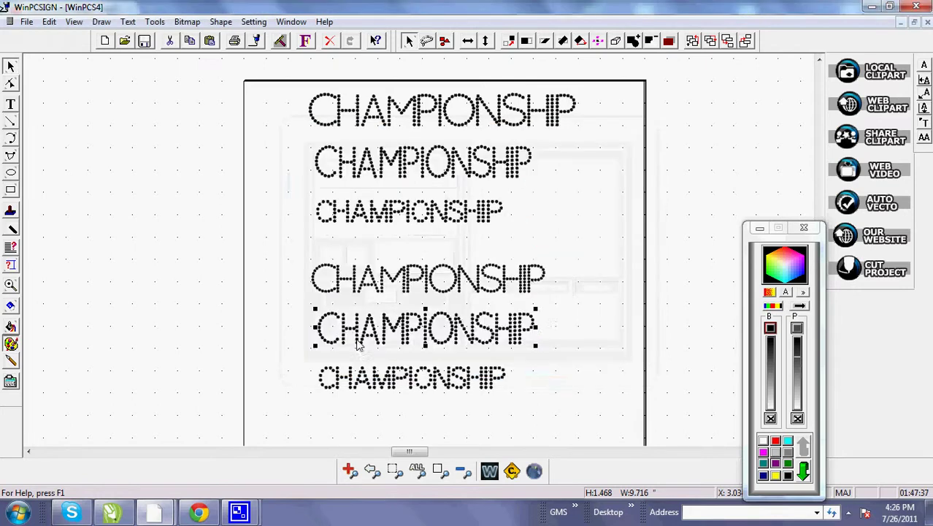
- Set the bottom CHAMPIONSHIP line's font height to 1.1 inches
left_click(412, 385)
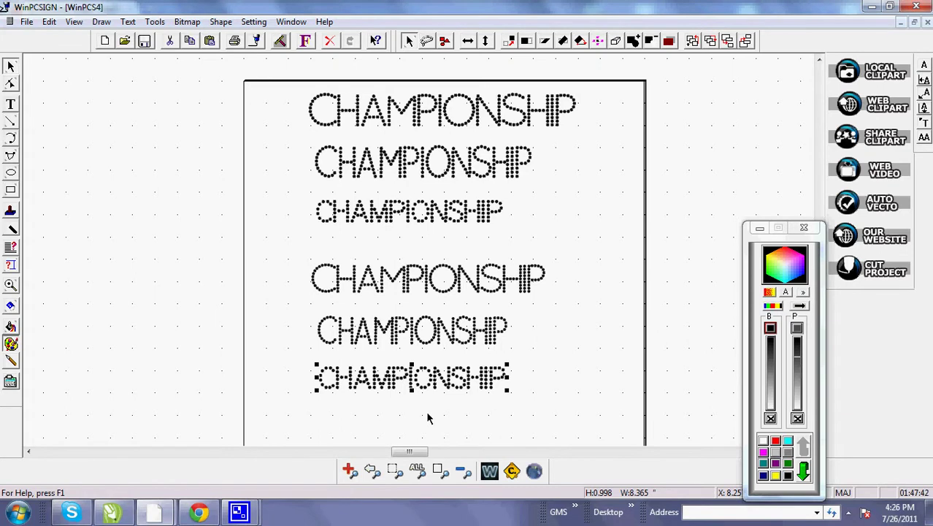
left_click(306, 43)
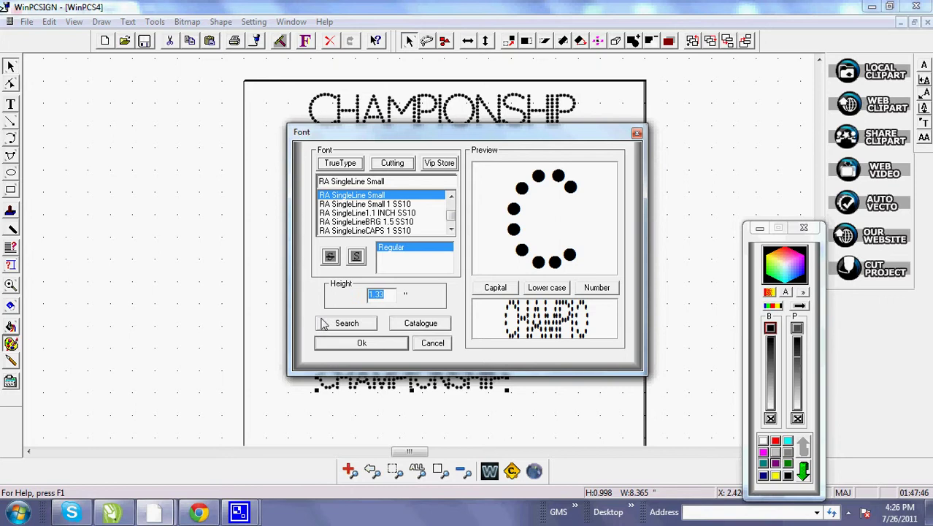
type("1.1")
left_click(360, 343)
left_click(573, 359)
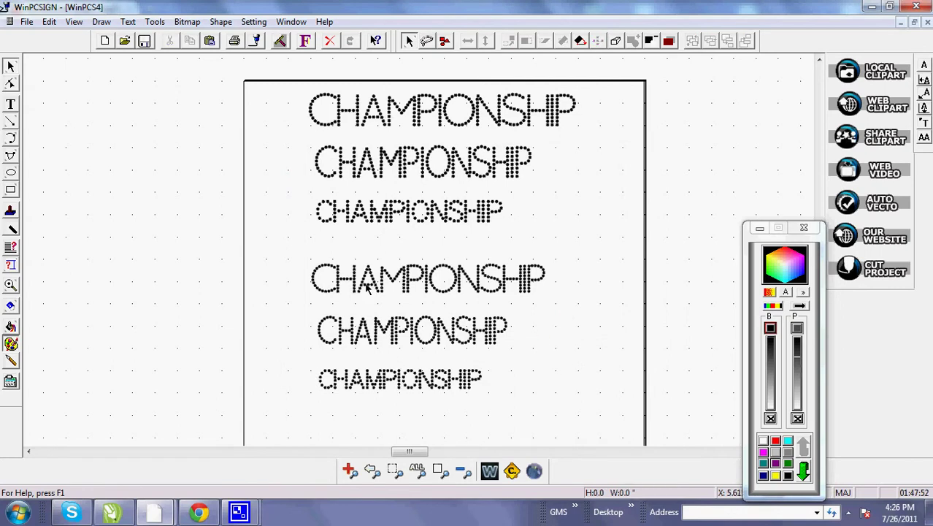
left_click(428, 278)
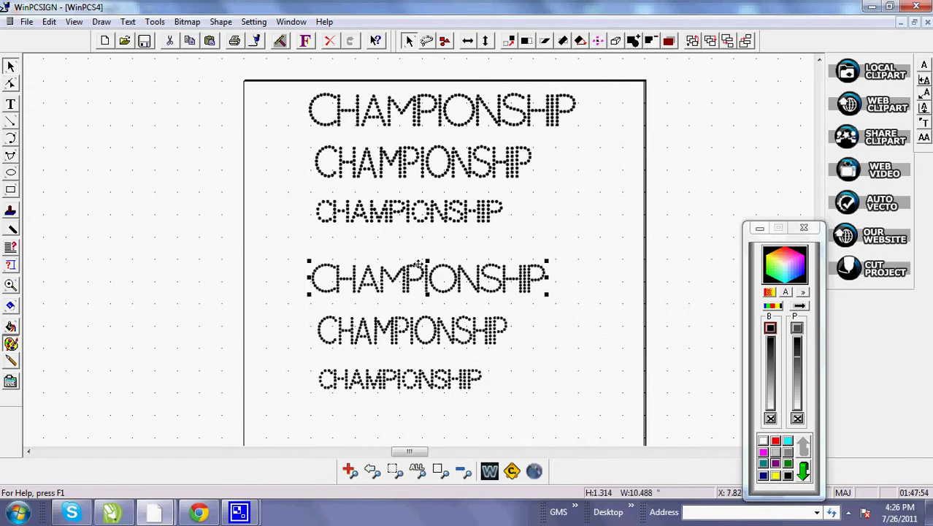
- Drag the fourth, fifth and sixth CHAMPIONSHIP lines to the left of rows one, two and three
left_click(529, 106)
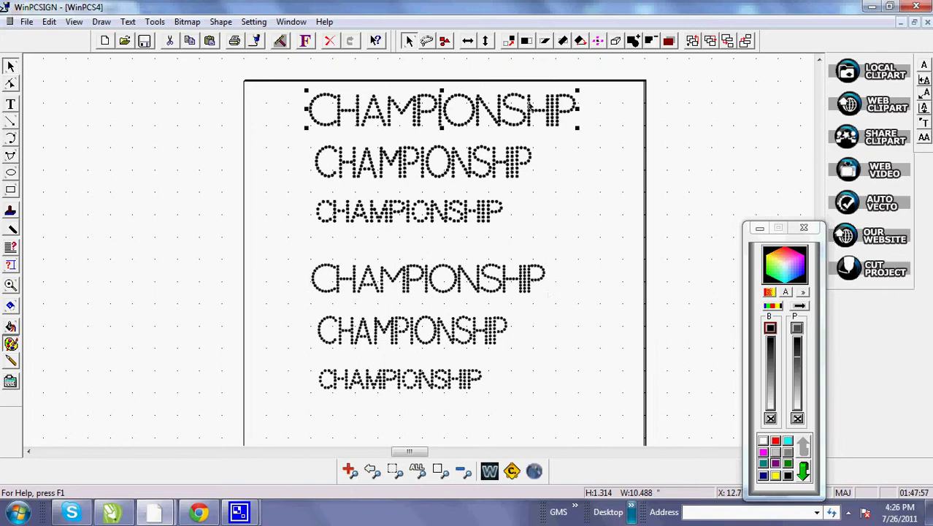
left_click(559, 267)
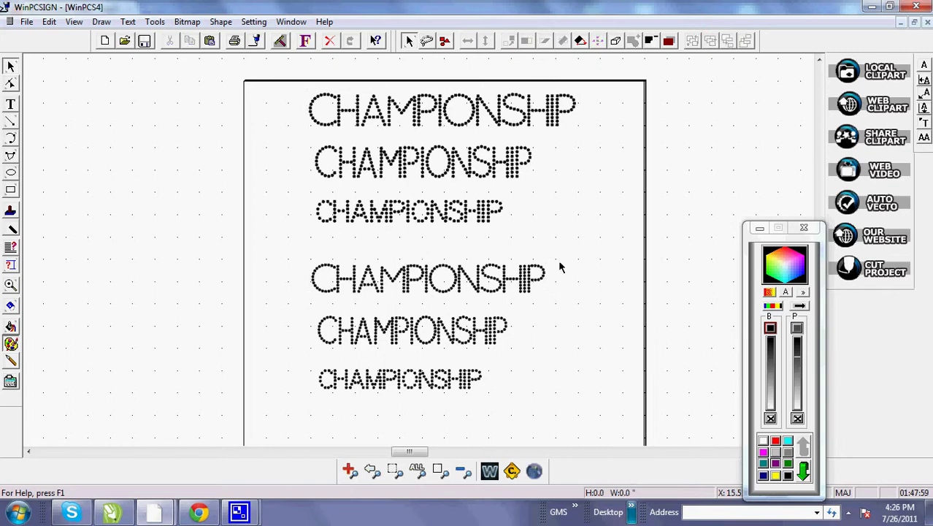
left_click_drag(424, 279, 167, 109)
left_click(398, 333)
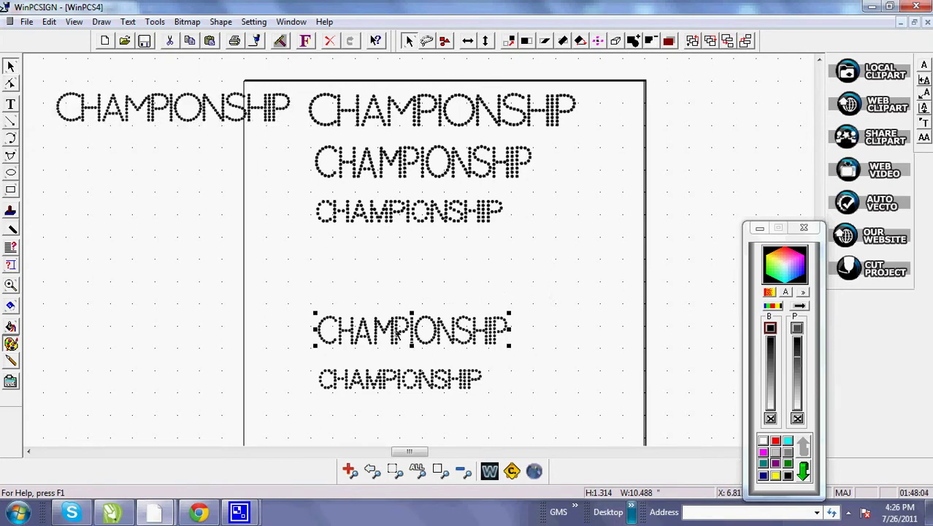
left_click_drag(413, 333, 203, 166)
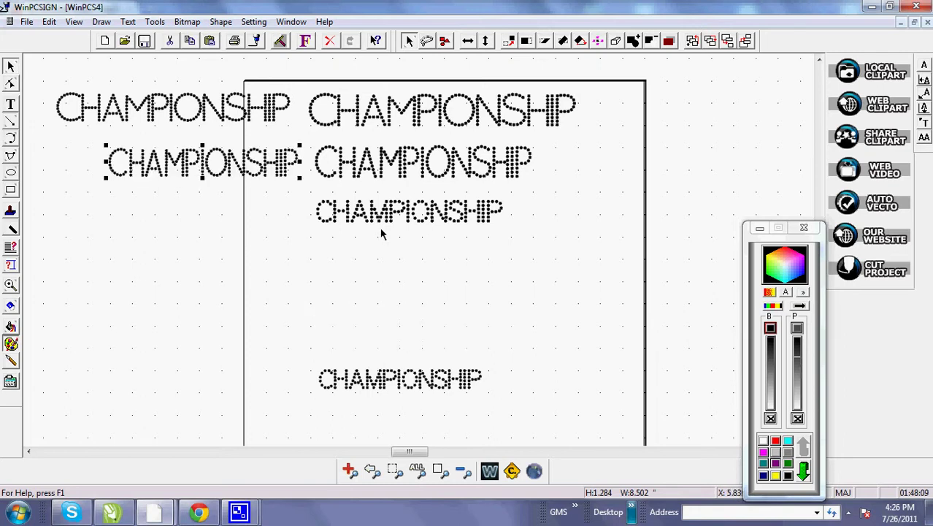
left_click(440, 381)
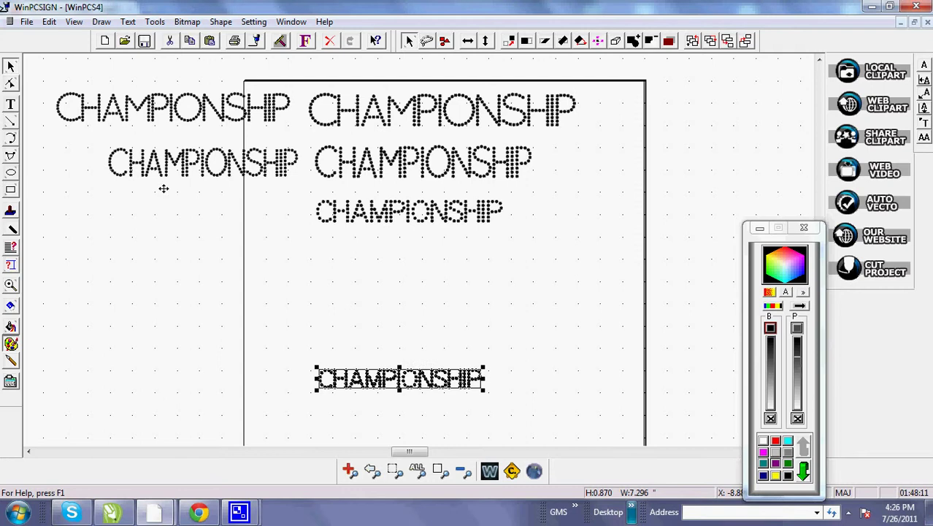
mouse_move(231, 218)
left_mouse_down()
mouse_move(249, 210)
mouse_move(223, 219)
left_mouse_up()
left_click(388, 282)
- Nudge the third-row left CHAMPIONSHIP into alignment and select the top-right CHAMPIONSHIP
left_click(360, 287)
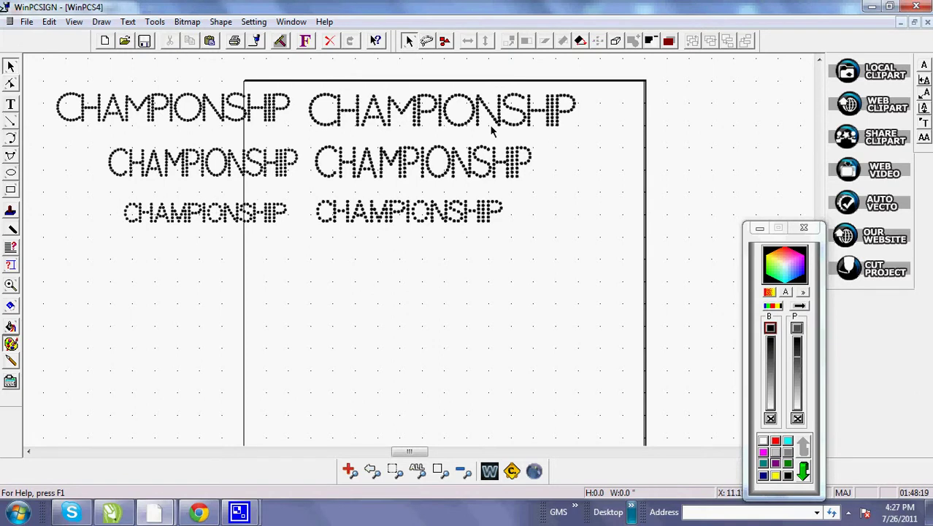
left_click(357, 108)
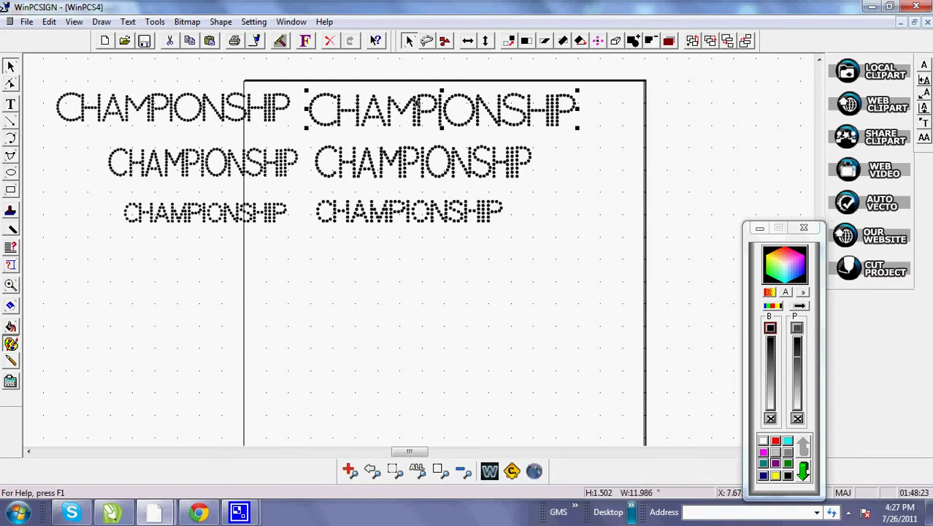
- Apply 13 SS rhinestones (0.126 stone size) to the top-right word, filled magenta with no outline
left_click(535, 473)
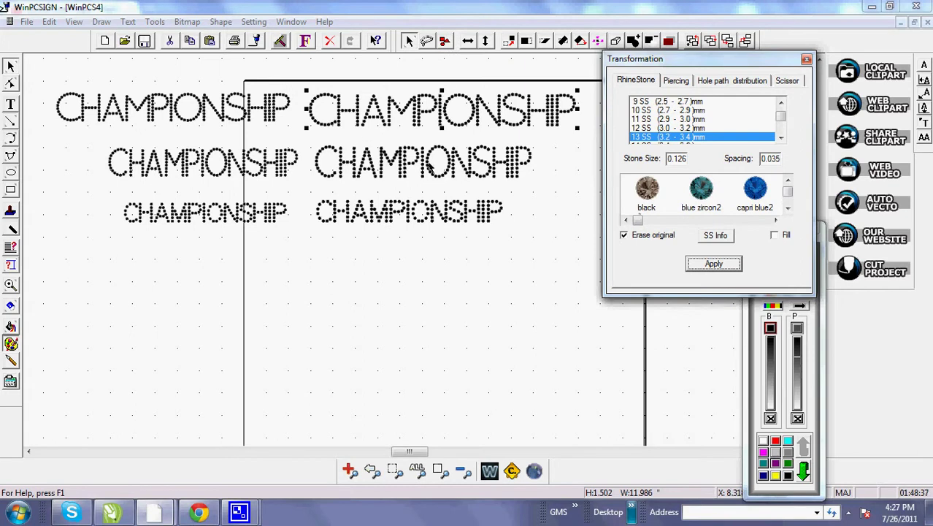
left_click(714, 265)
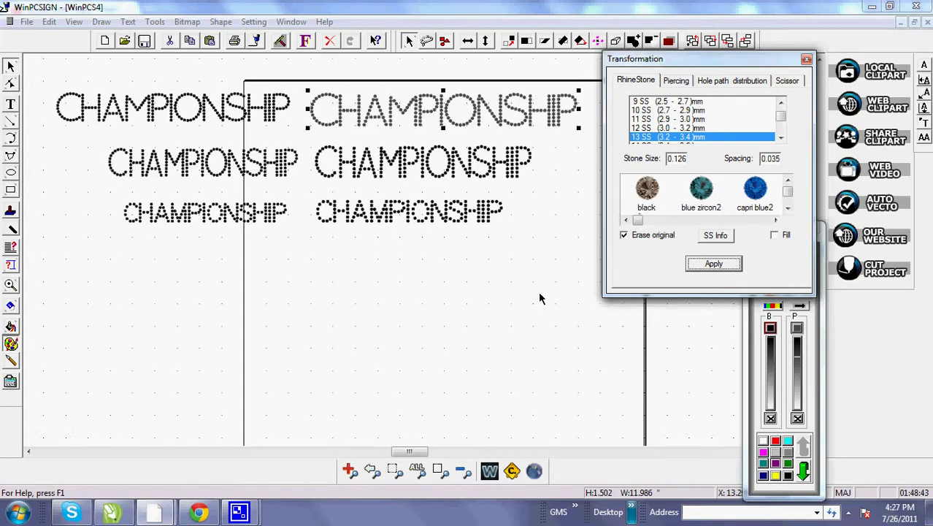
left_click(775, 463)
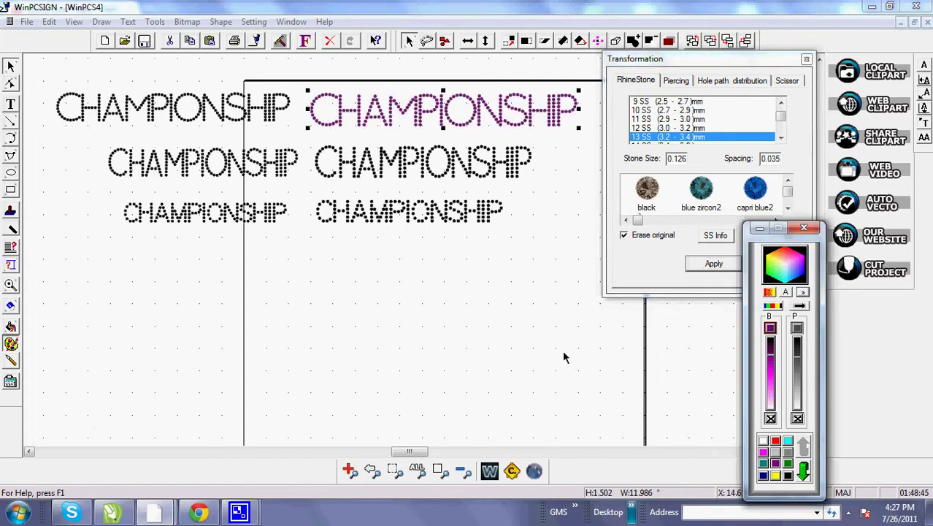
left_click(797, 419)
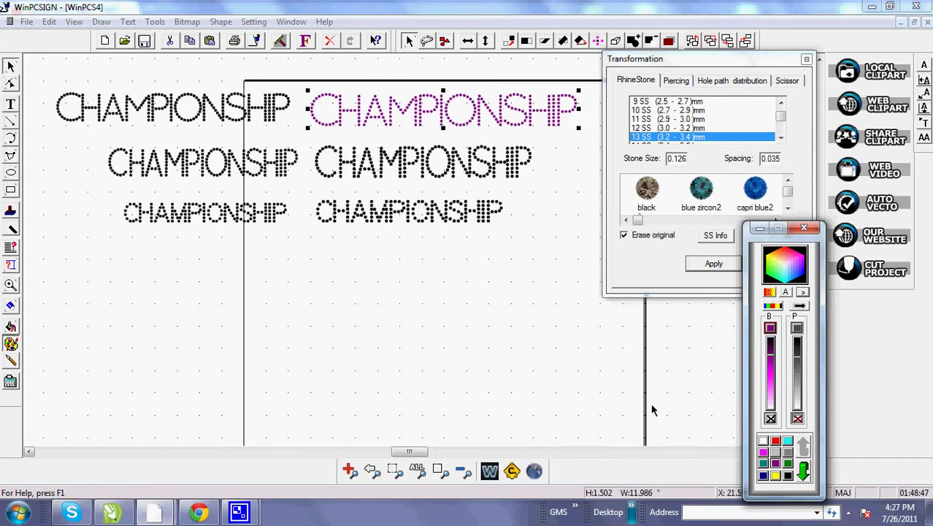
left_click(489, 332)
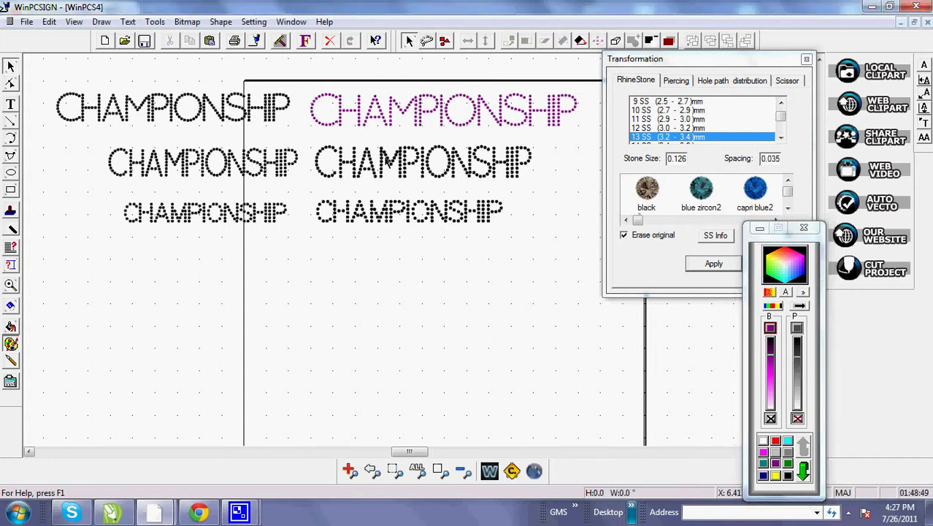
- Convert the middle-right CHAMPIONSHIP to 13 SS rhinestones, coloured magenta with no outline
left_click(341, 159)
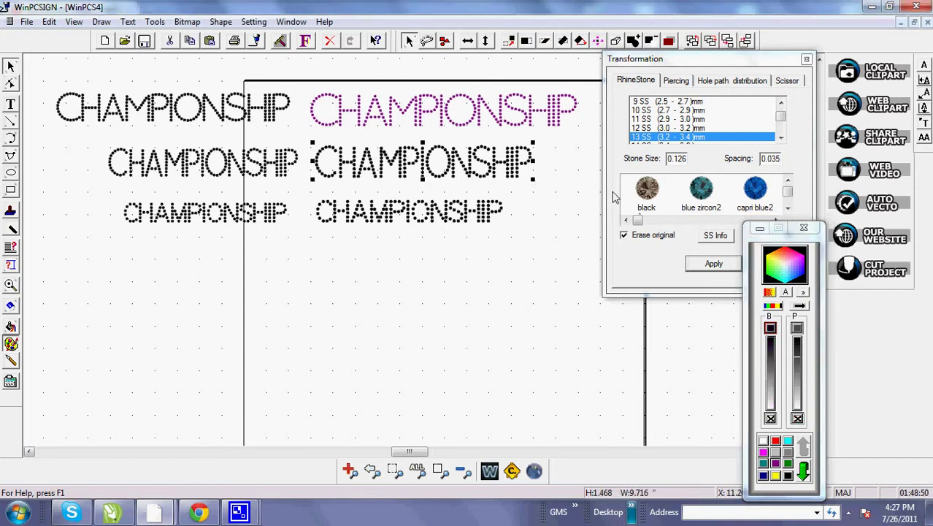
left_click(714, 265)
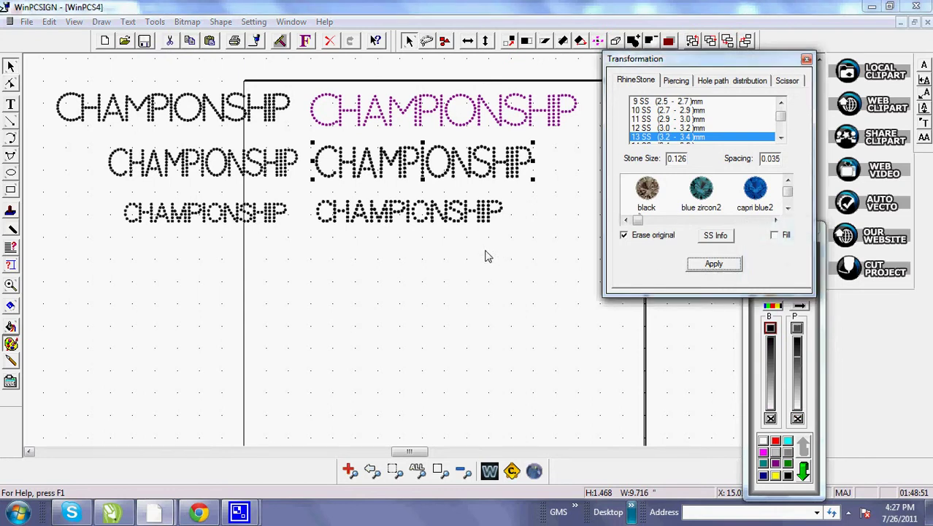
left_click(774, 464)
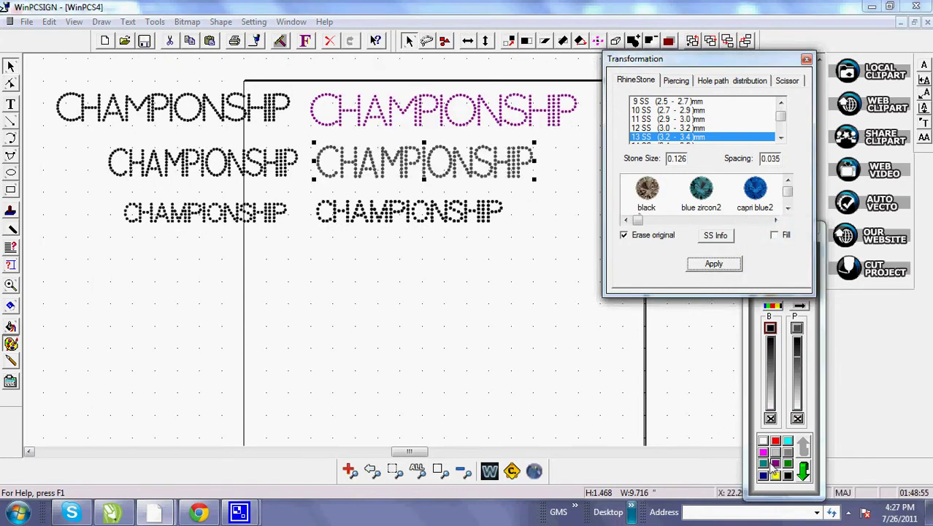
left_click(465, 286)
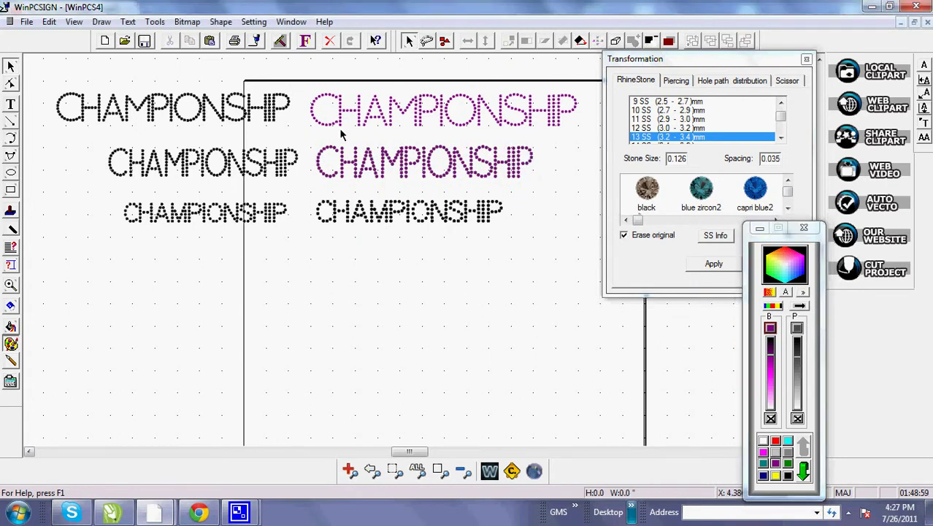
left_click_drag(373, 152, 558, 187)
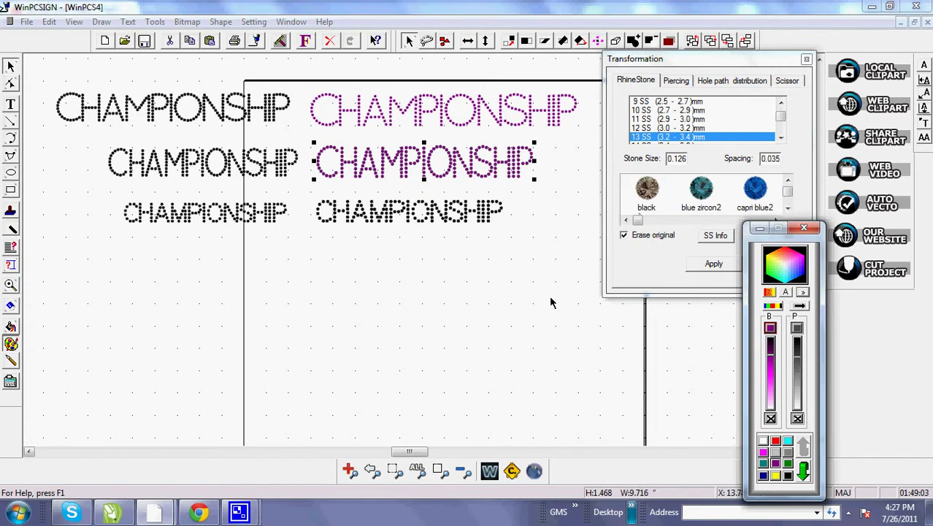
left_click(798, 418)
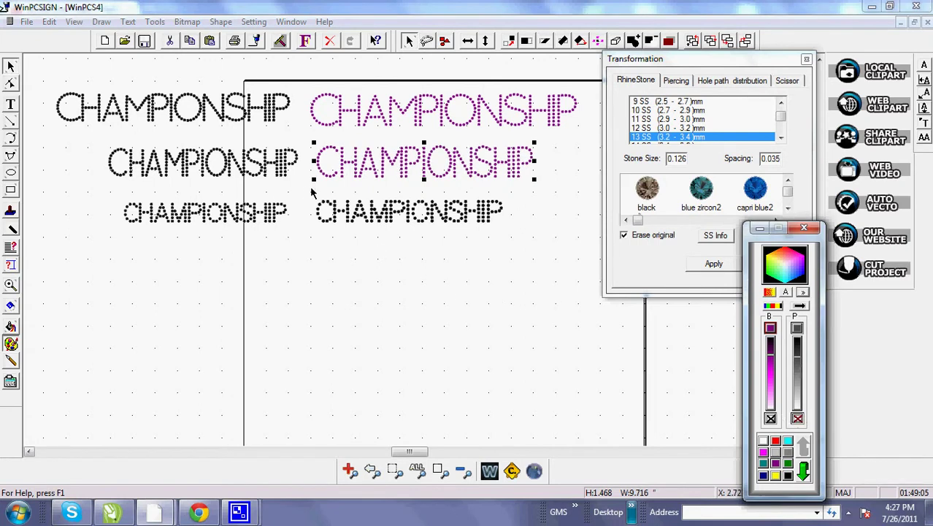
- Give the bottom-right CHAMPIONSHIP the same treatment: 13 SS stones, magenta fill, outline removed
left_click_drag(311, 191, 558, 250)
left_click(695, 294)
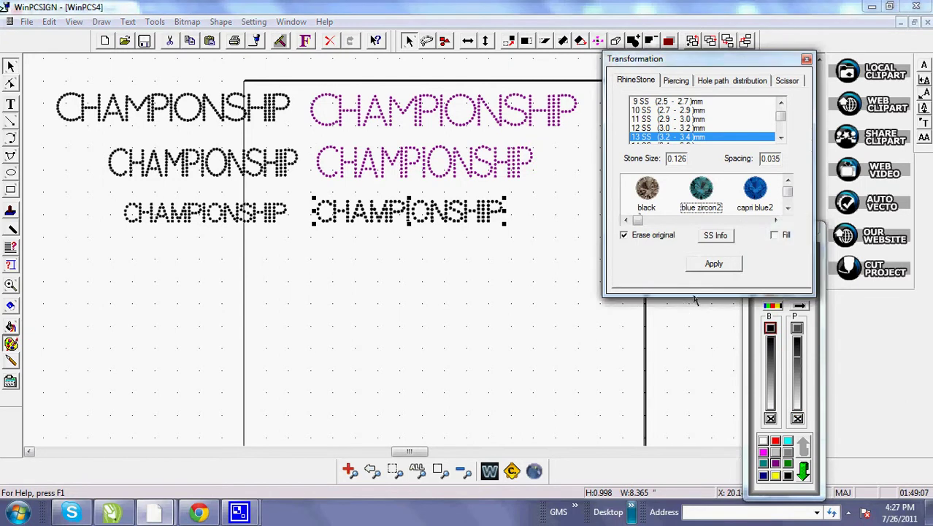
left_click(714, 265)
left_click(714, 265)
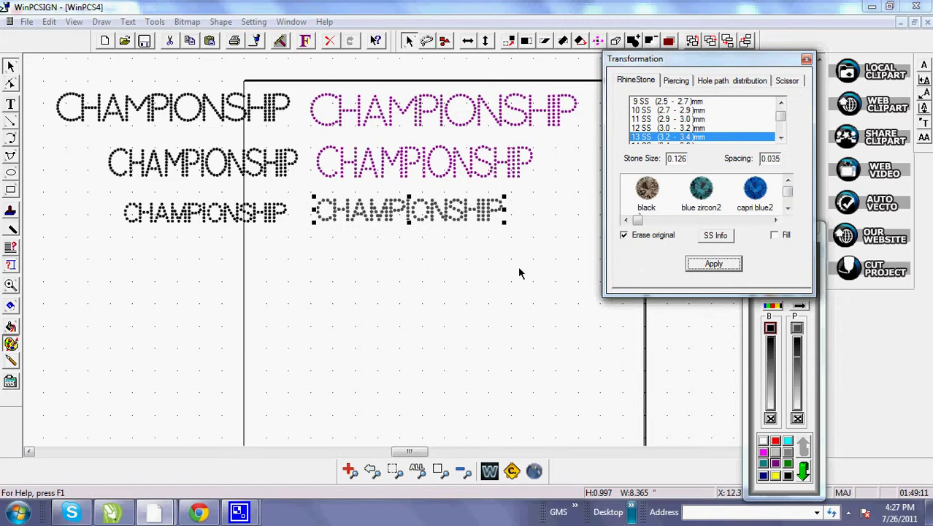
left_click(776, 463)
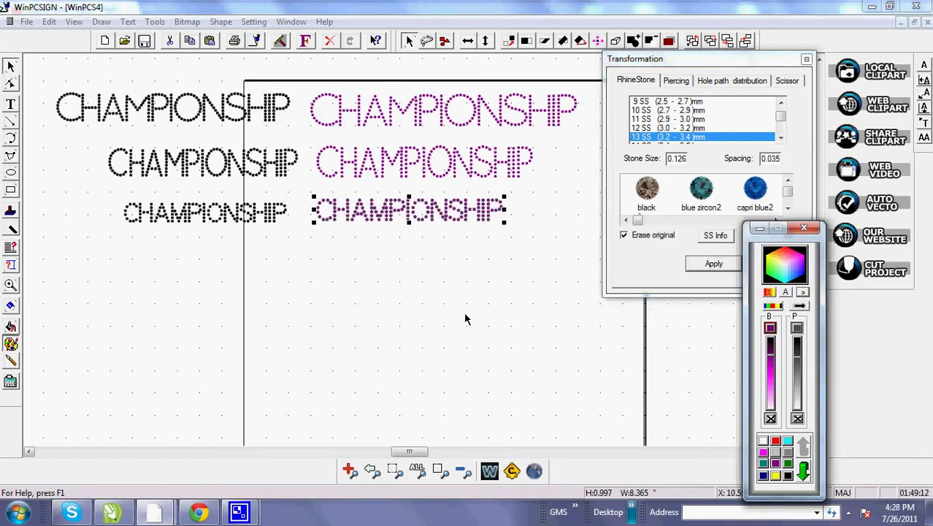
left_click(797, 419)
left_click(343, 91)
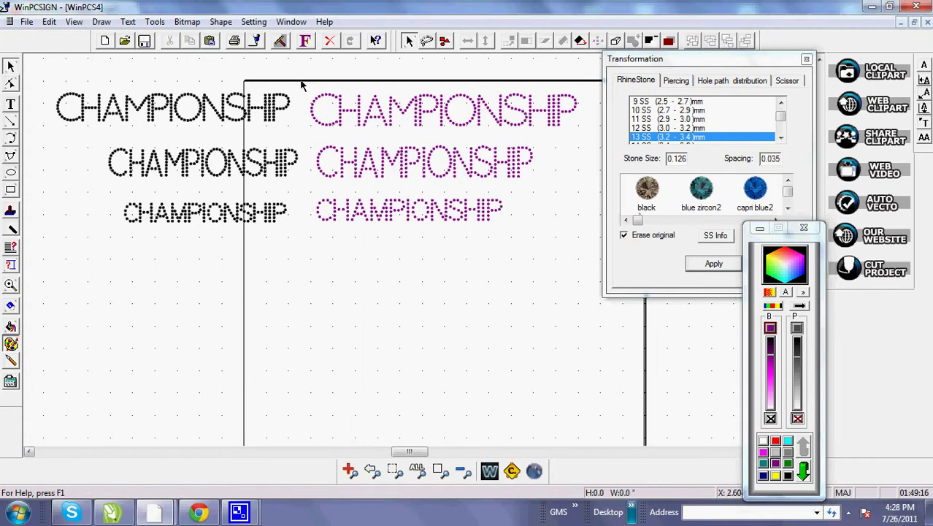
- Convert the top-left CHAMPIONSHIP to 10 SS rhinestones with no outline colour
left_click(74, 97)
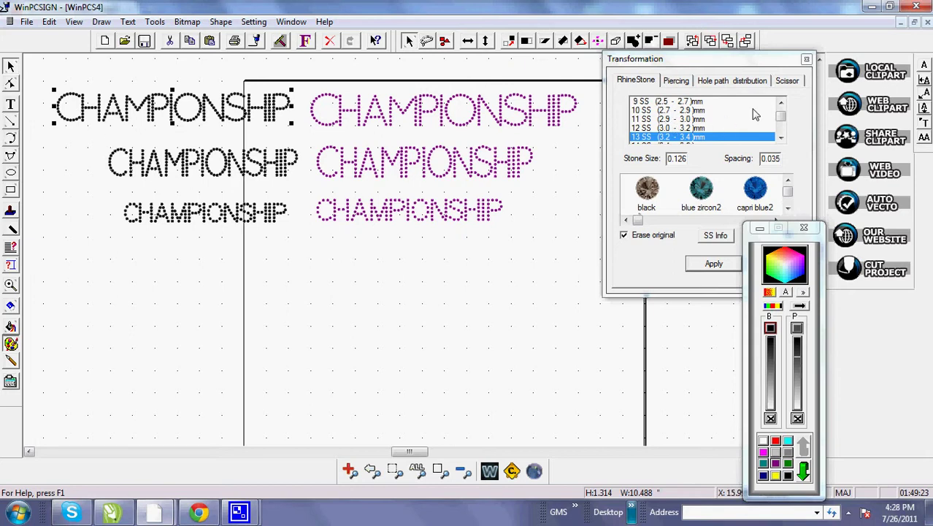
left_click(643, 110)
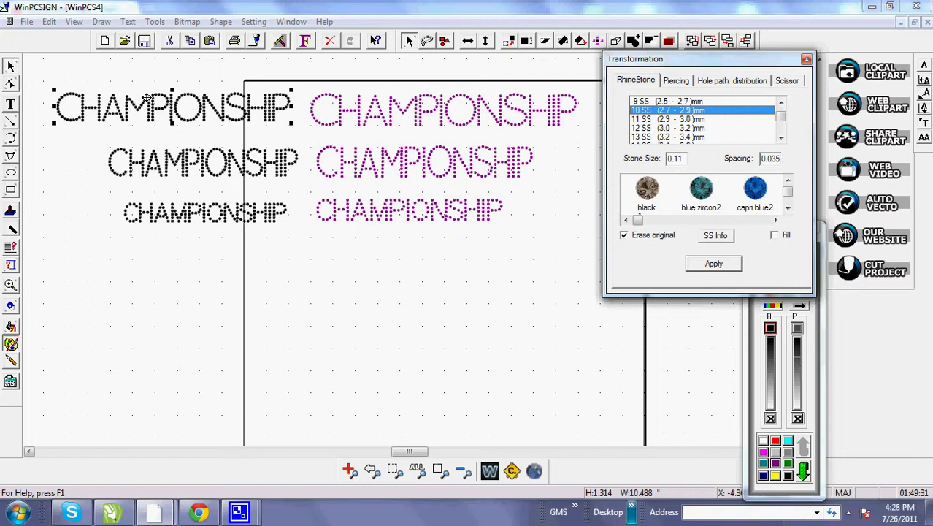
left_click(712, 266)
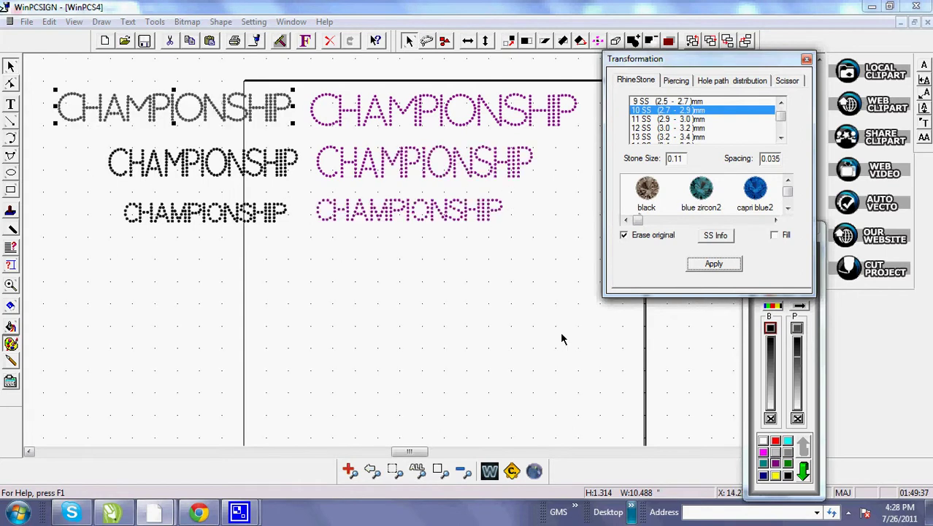
left_click(796, 418)
left_click(796, 418)
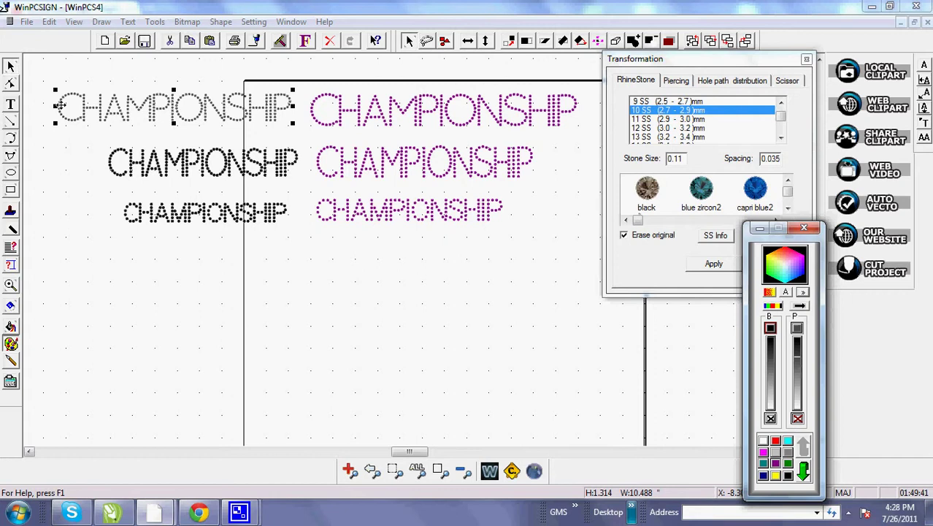
left_click(54, 83)
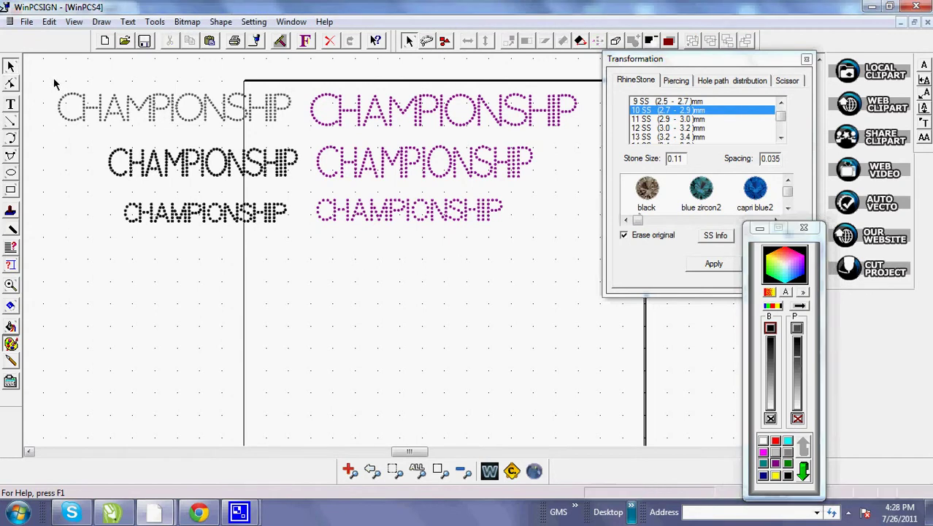
- Select a single stone of the top-left word to check its 0.11 size
left_click(188, 170)
left_click(45, 164)
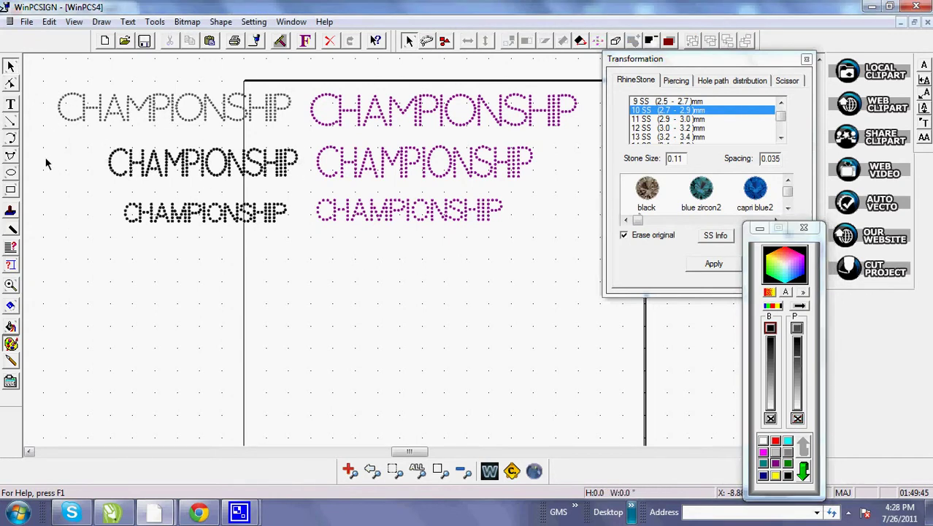
left_click(68, 121)
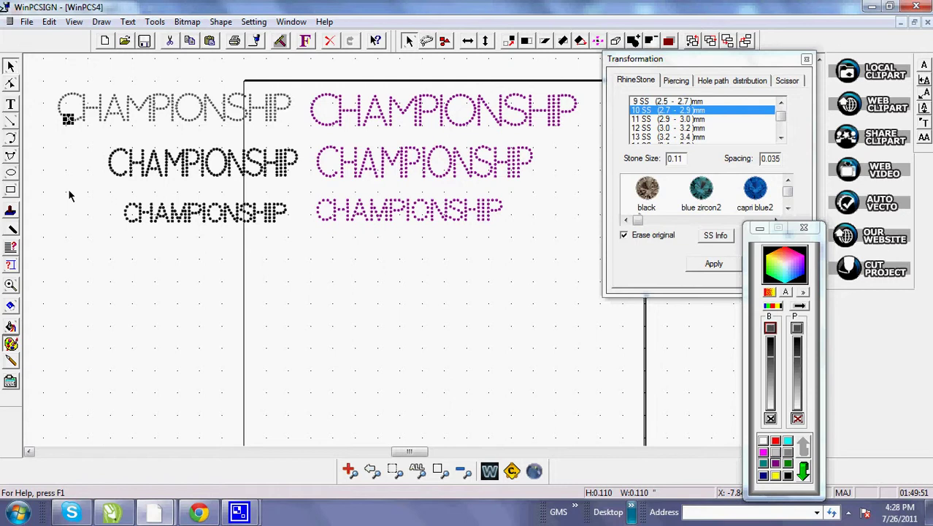
left_click(69, 193)
- Convert the second-row left CHAMPIONSHIP to 10 SS rhinestones with no outline
left_click(175, 164)
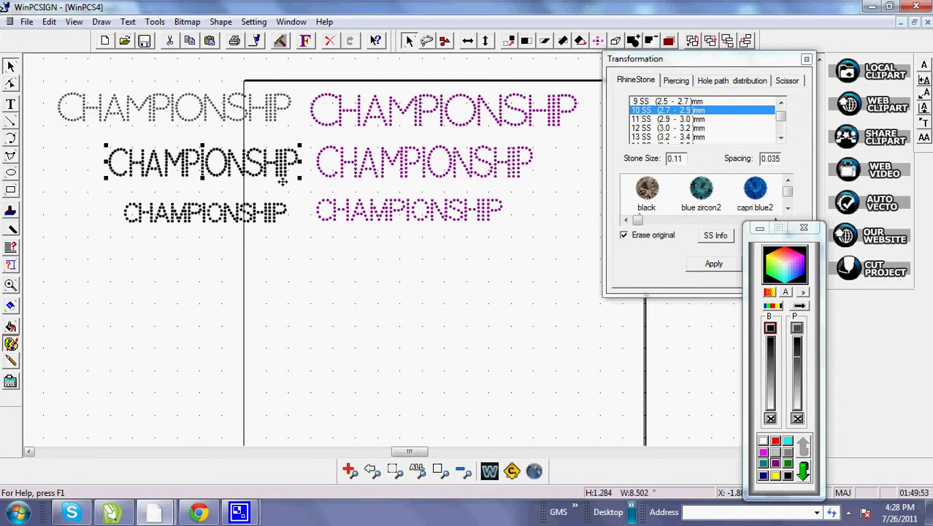
left_click(718, 267)
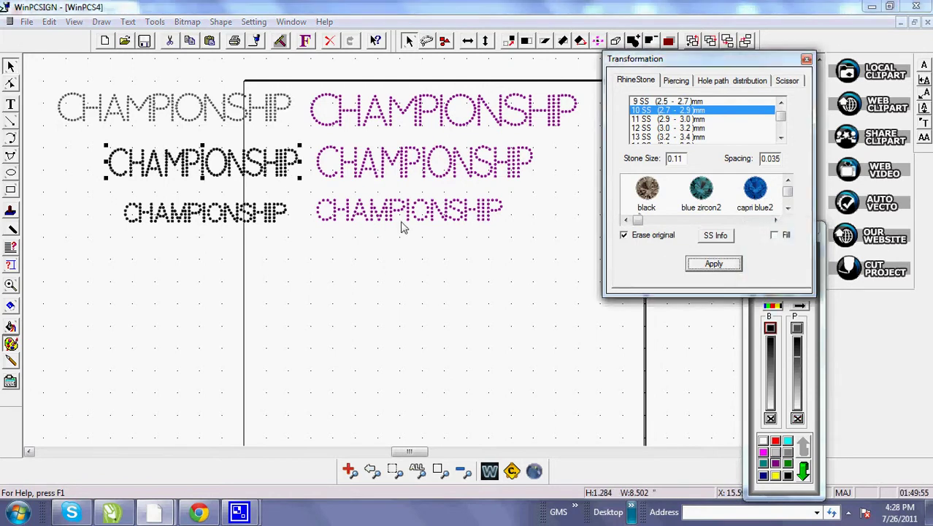
left_click(715, 264)
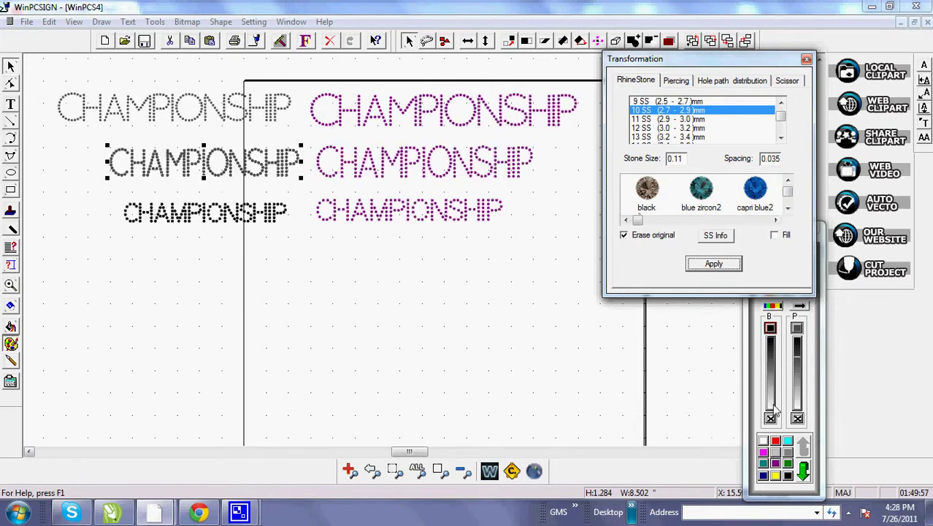
left_click(797, 419)
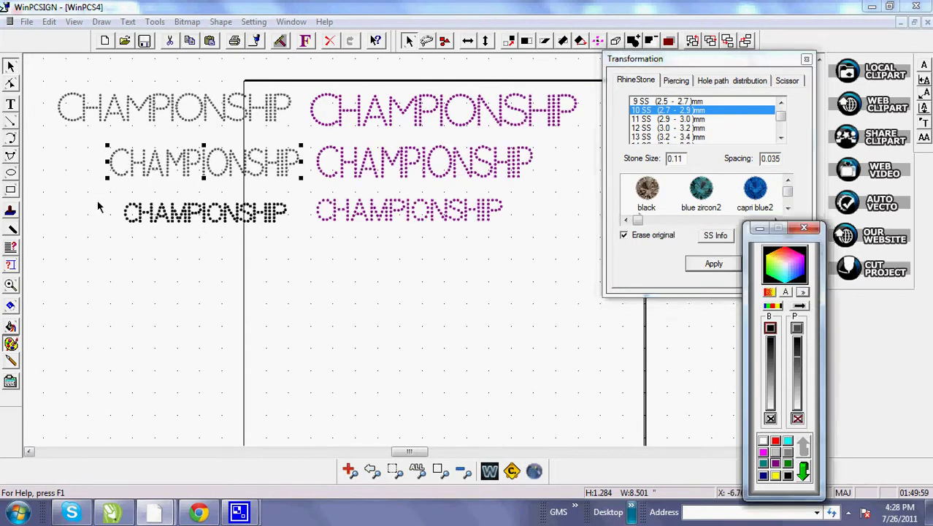
- Turn the third-row left CHAMPIONSHIP into 10 SS rhinestones, also with no outline colour
left_click_drag(102, 193, 317, 269)
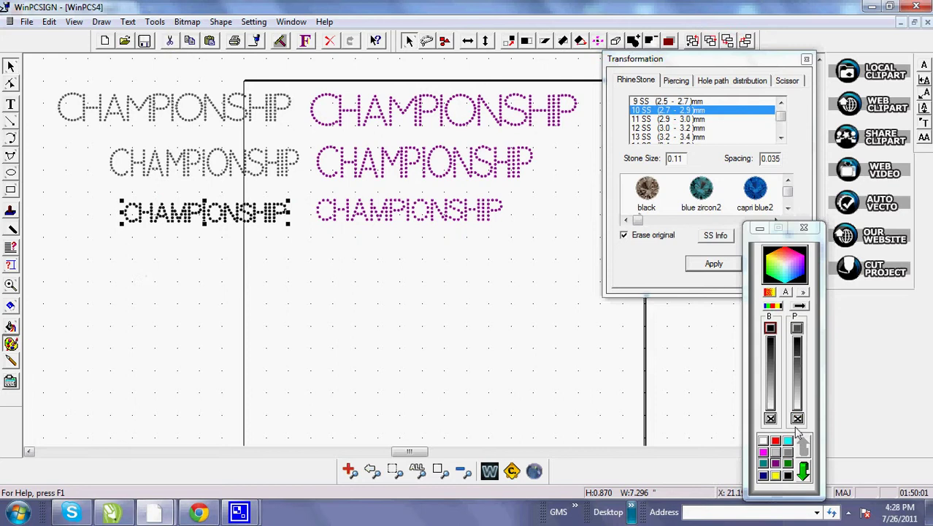
left_click(797, 418)
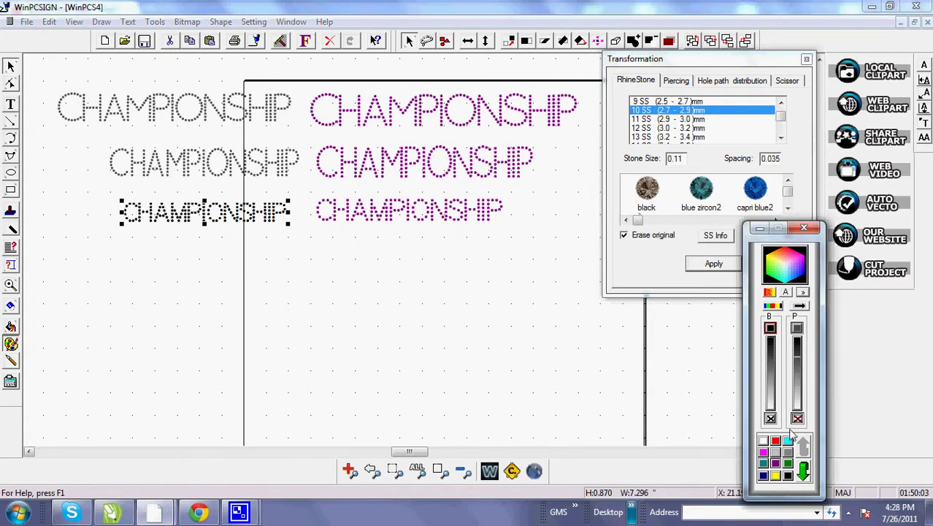
left_click(701, 265)
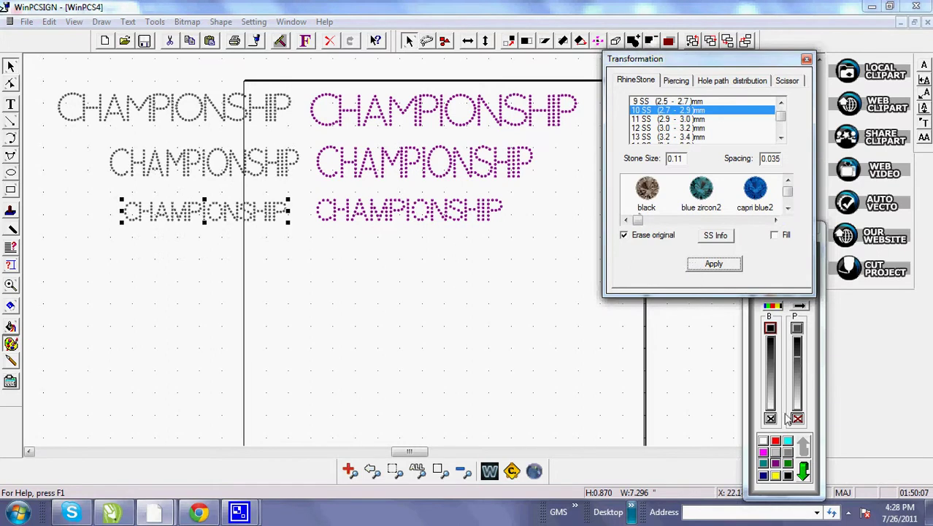
left_click(492, 361)
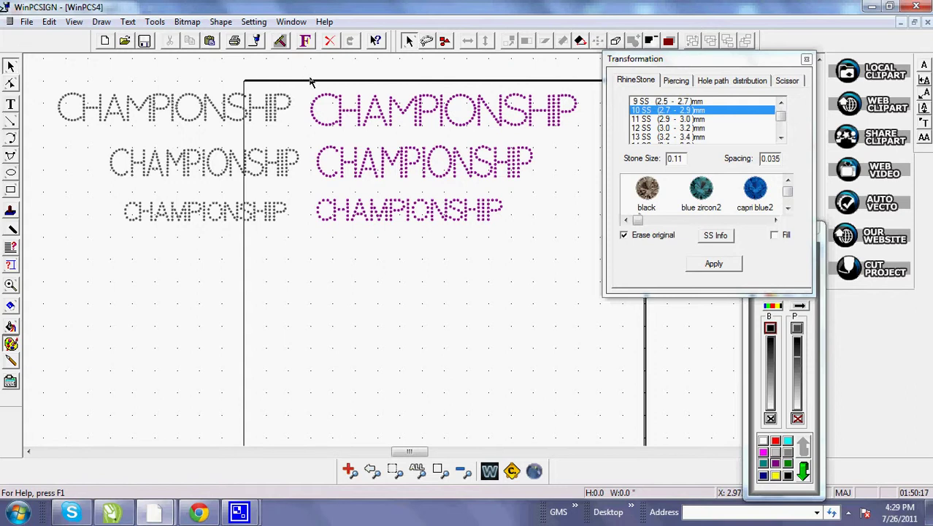
left_click_drag(305, 80, 591, 143)
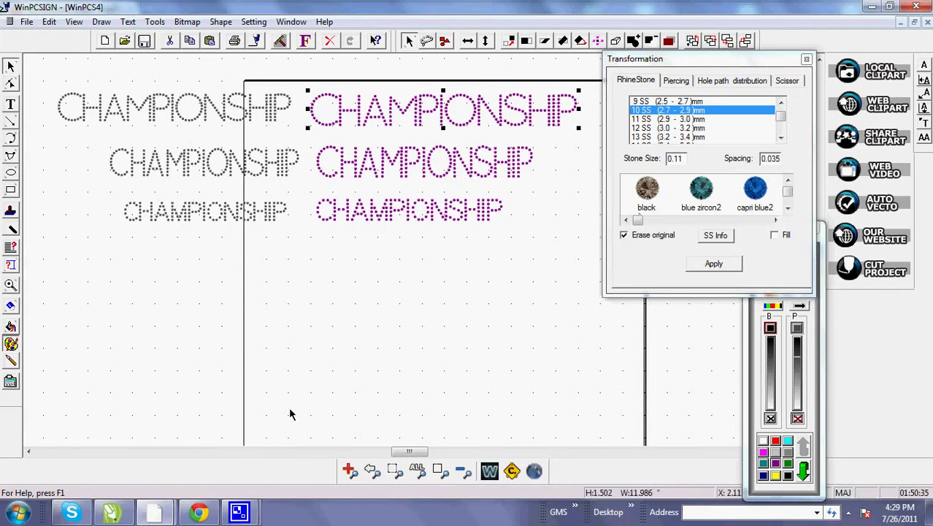
mouse_move(240, 511)
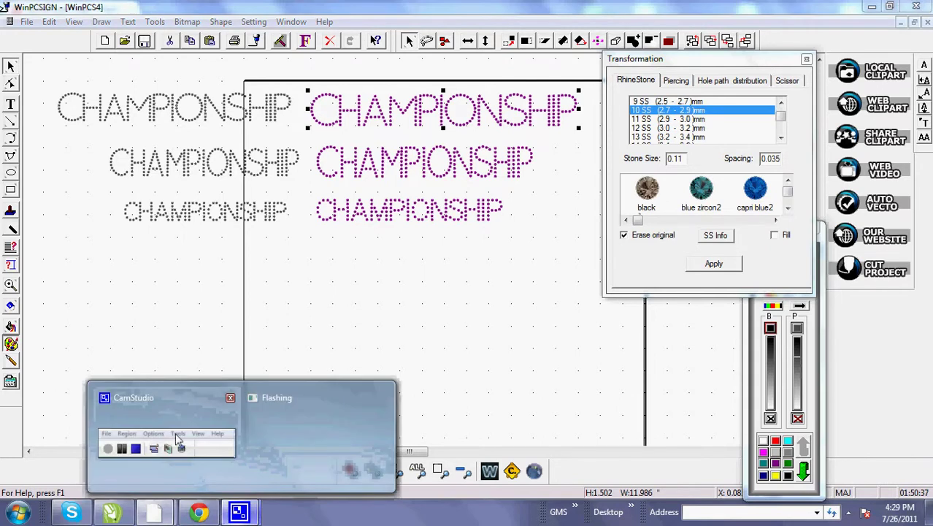